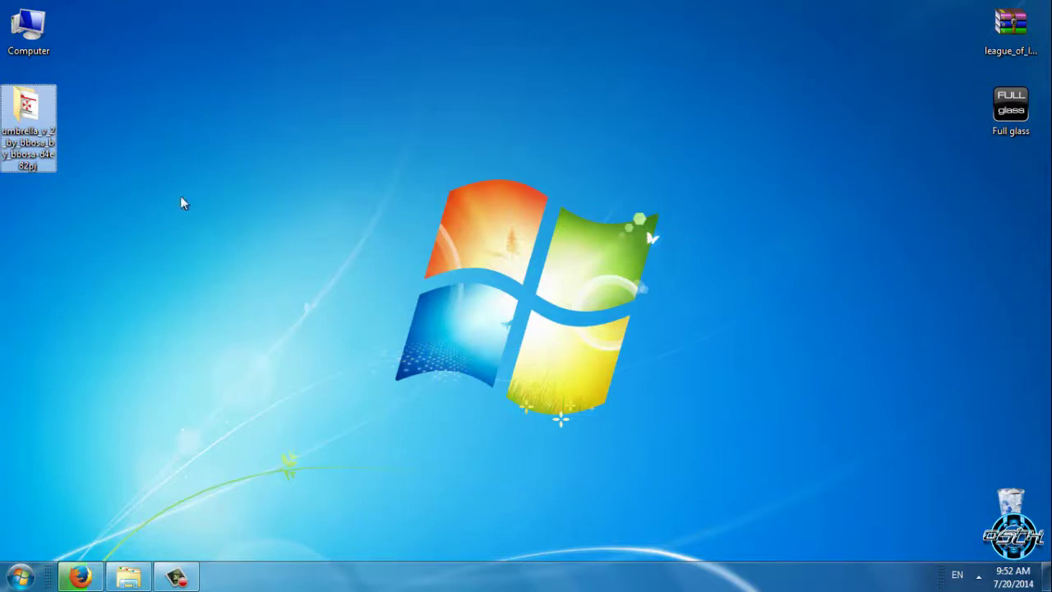
- Open the umbrella theme folder from the desktop in a maximized Explorer window
left_click(83, 140)
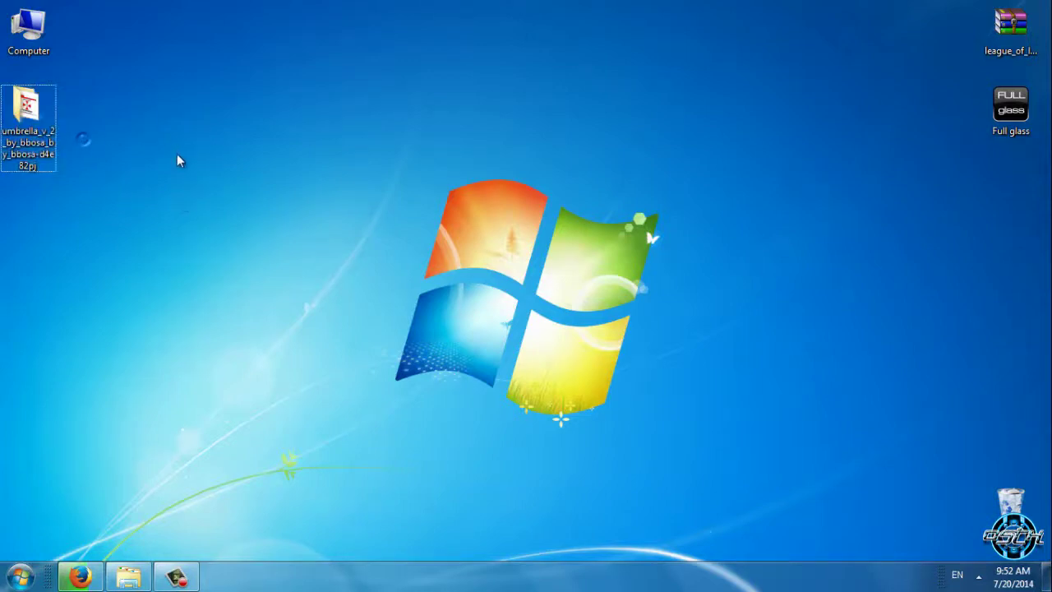
double_click(28, 115)
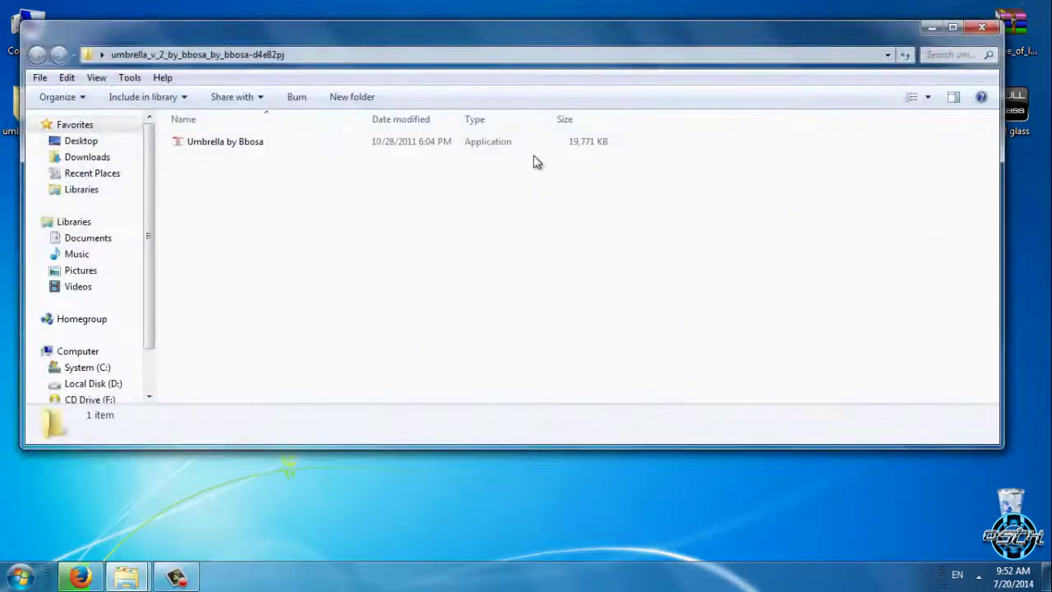
left_click(980, 27)
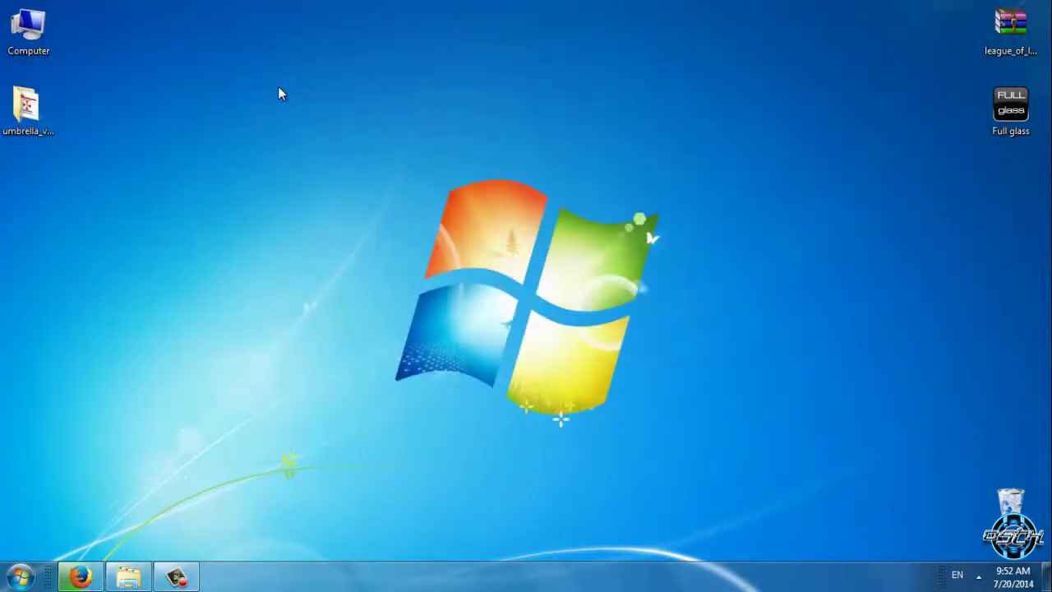
double_click(51, 107)
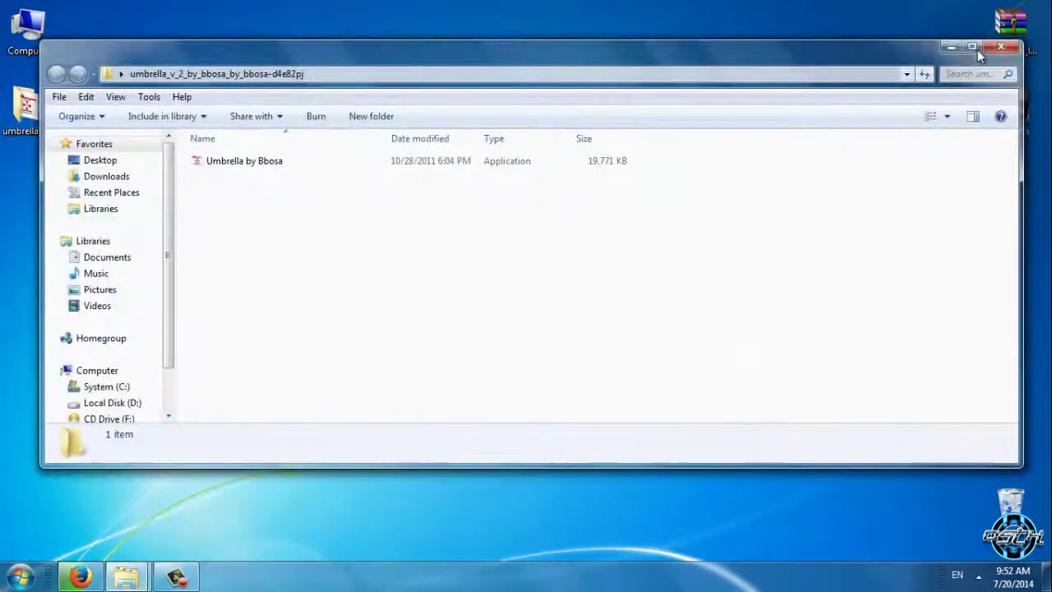
left_click(975, 48)
- Launch the Umbrella by Bbosa installer and allow it past the security warning
left_click(250, 117)
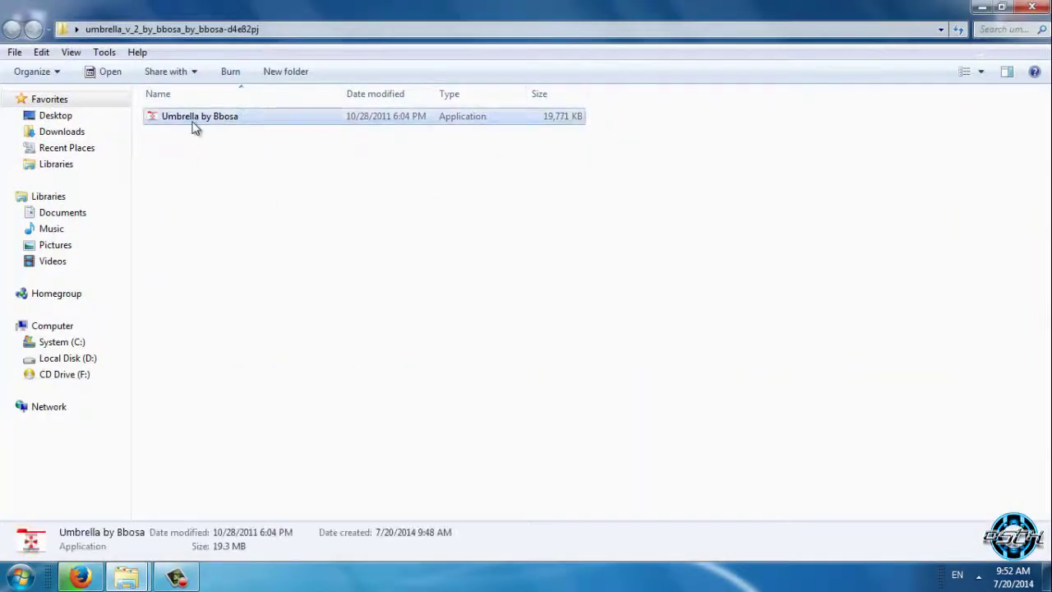
double_click(195, 122)
left_click(569, 300)
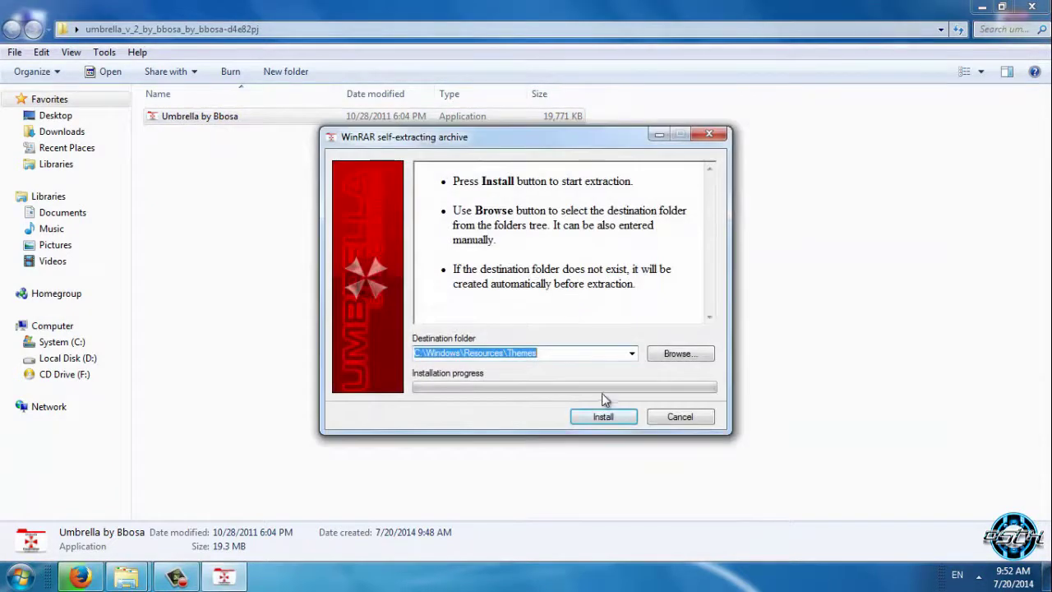
- Install the Umbrella theme files into C:\Windows\Resources\Themes and close the folder window
left_click(595, 417)
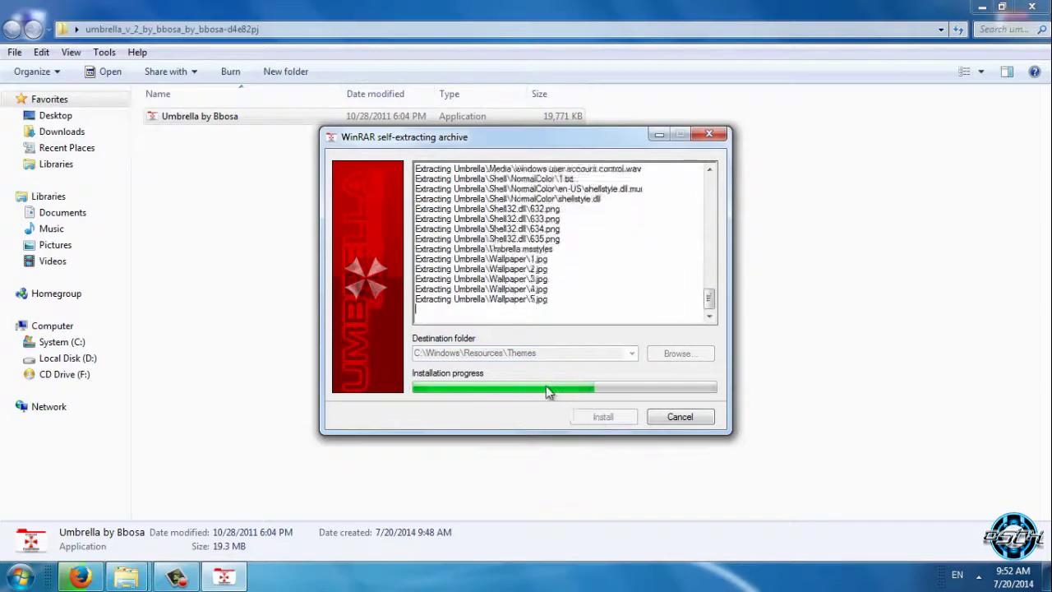
left_click(1032, 6)
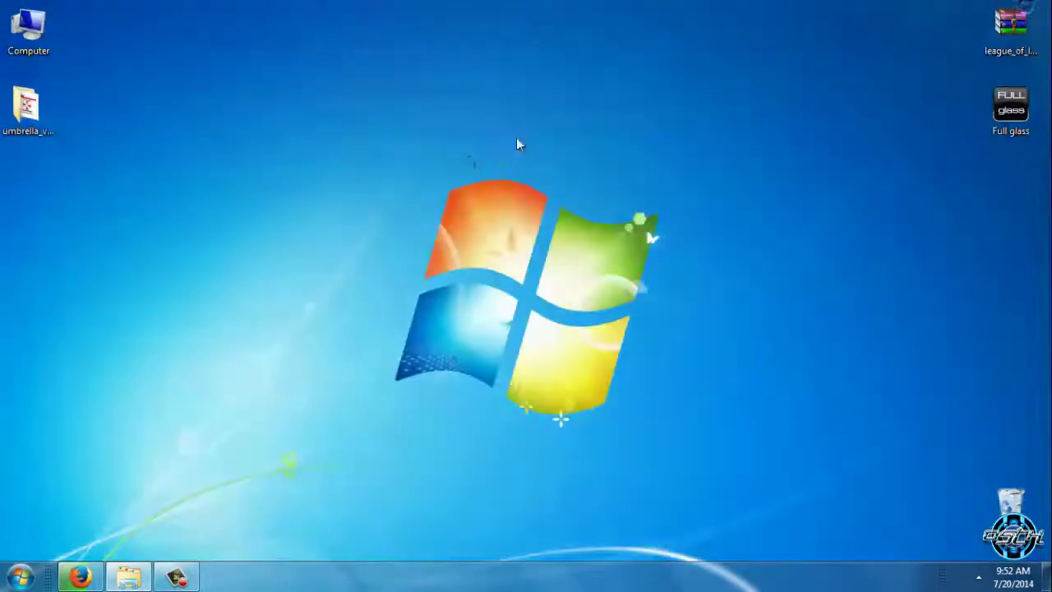
right_click(380, 188)
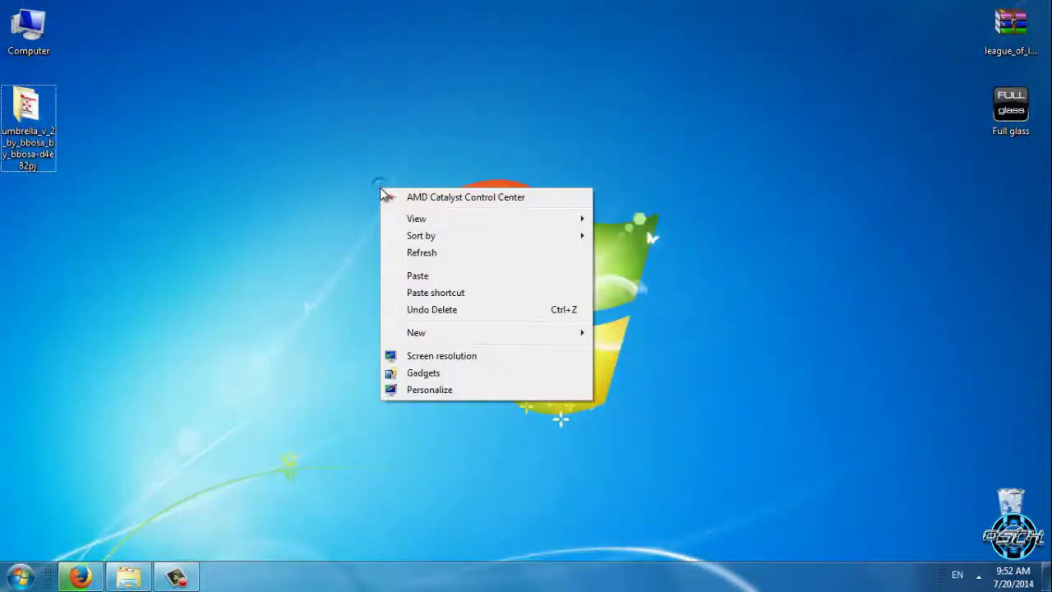
- Open Personalize from the desktop and select the Umbrella theme under Installed Themes
left_click(498, 391)
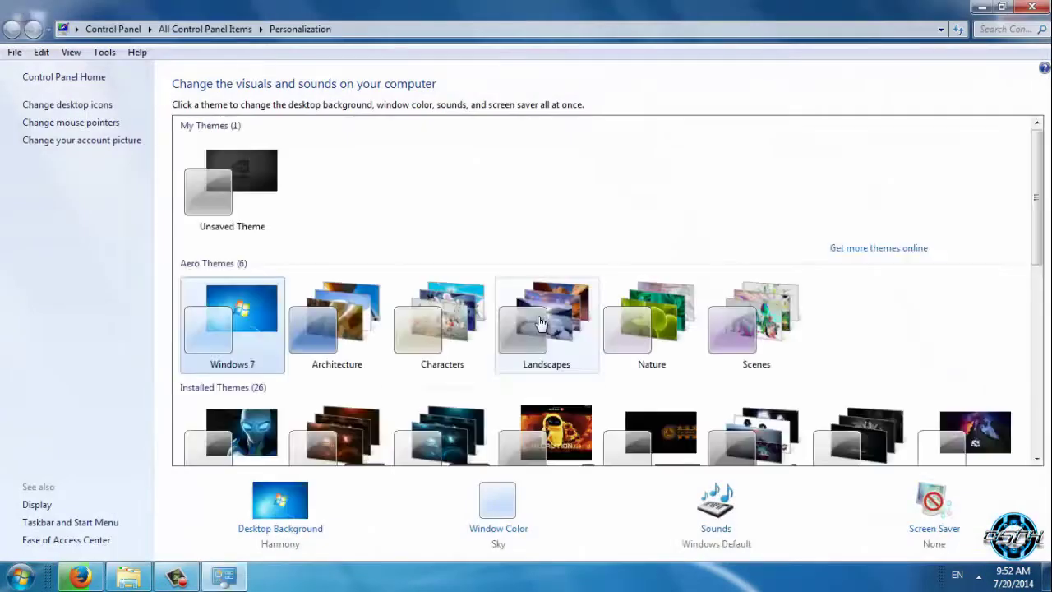
scroll(540, 322, "down", 5)
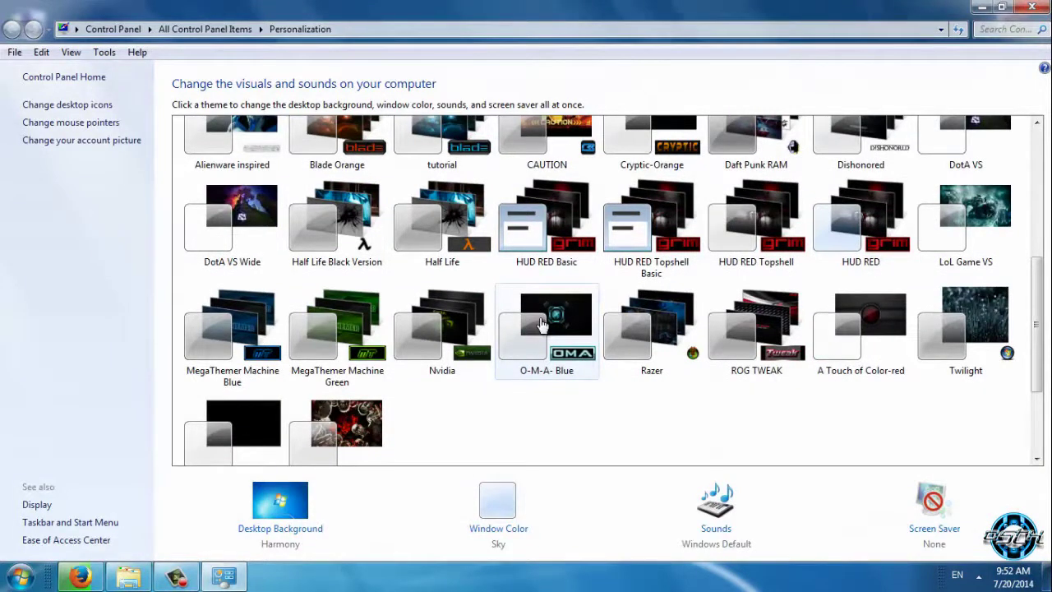
scroll(540, 322, "down", 3)
left_click(321, 348)
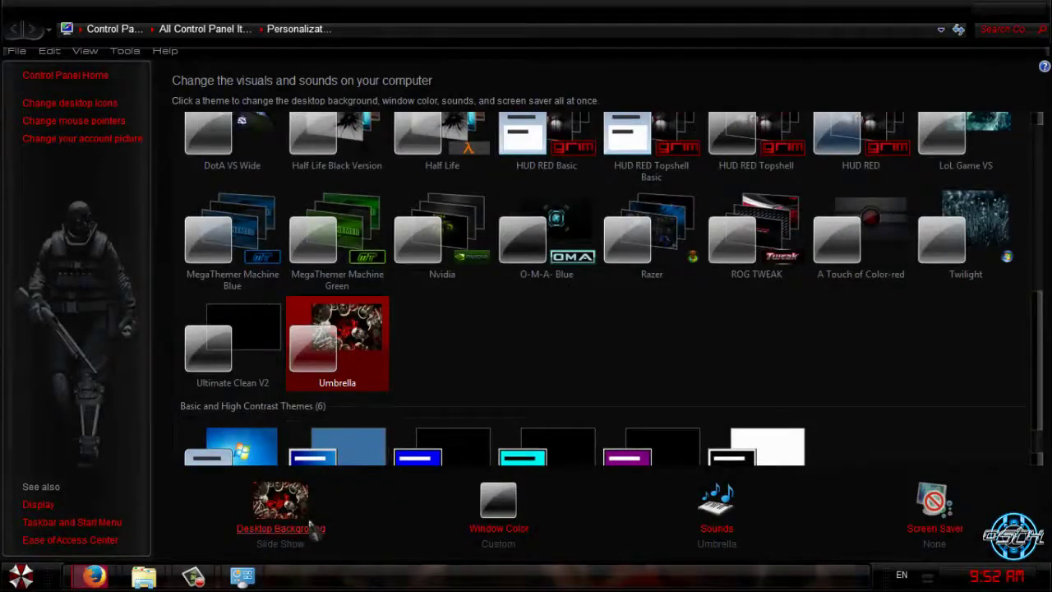
left_click(311, 526)
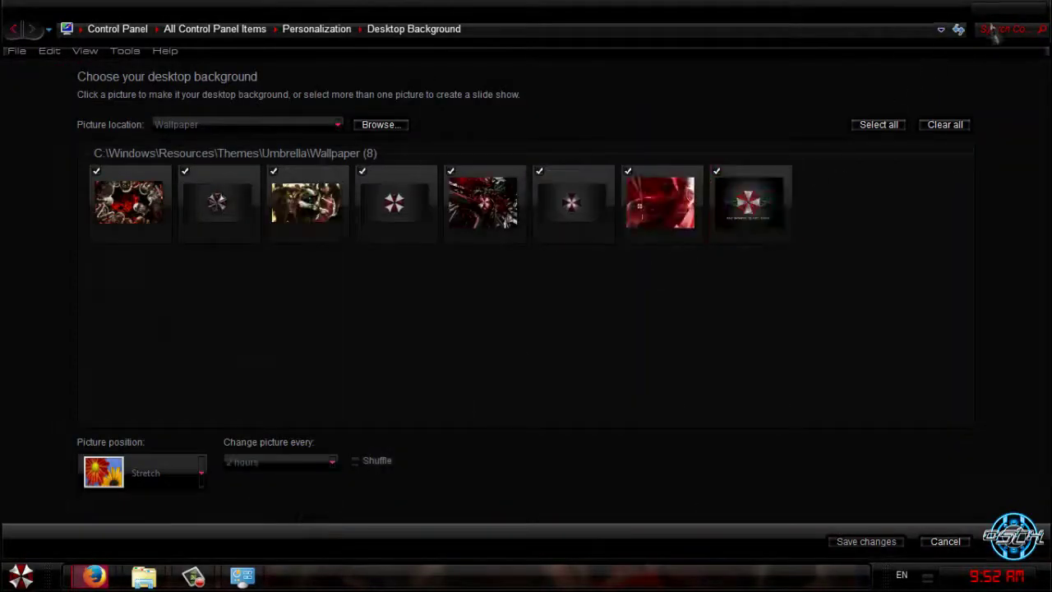
left_click(1029, 15)
right_click(390, 150)
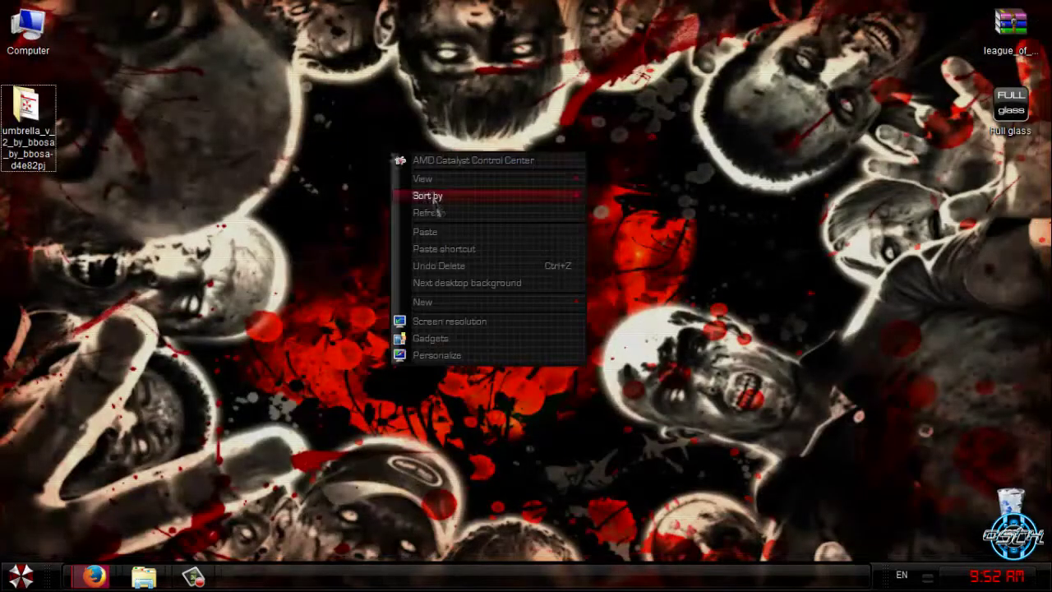
left_click(423, 212)
key("super")
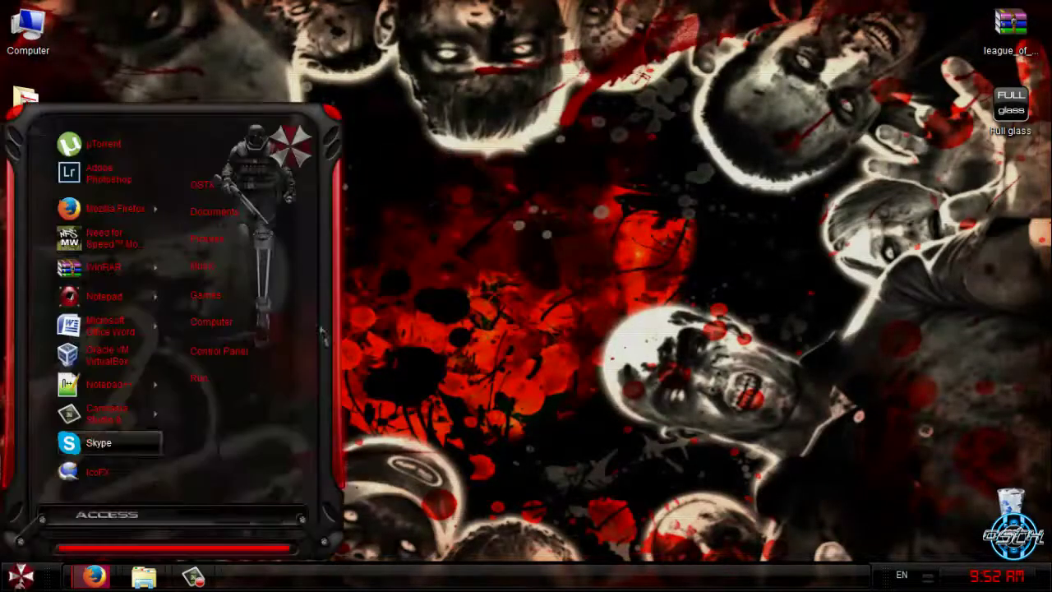
key("super")
right_click(450, 203)
left_click(507, 247)
key("super")
right_click(459, 293)
left_click(503, 490)
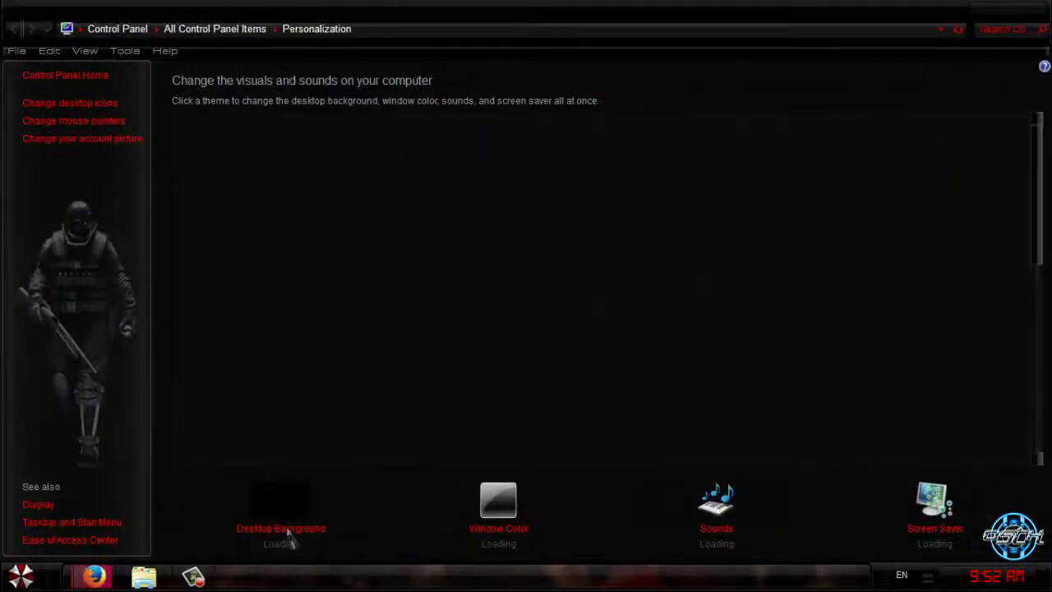
left_click(281, 528)
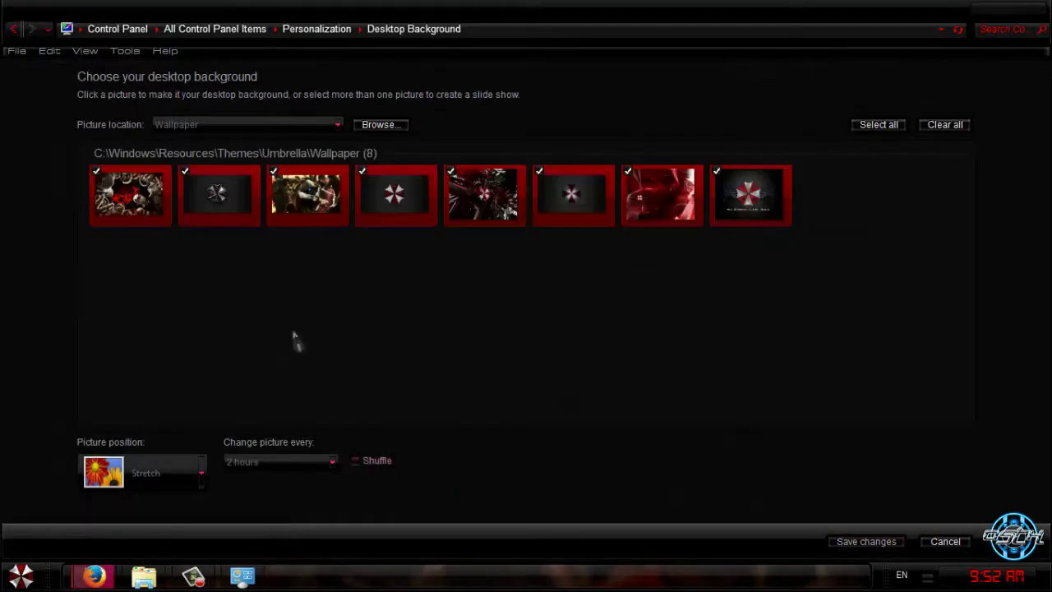
- Preview the last and then the fourth Umbrella wallpaper as a single background
left_click(750, 202)
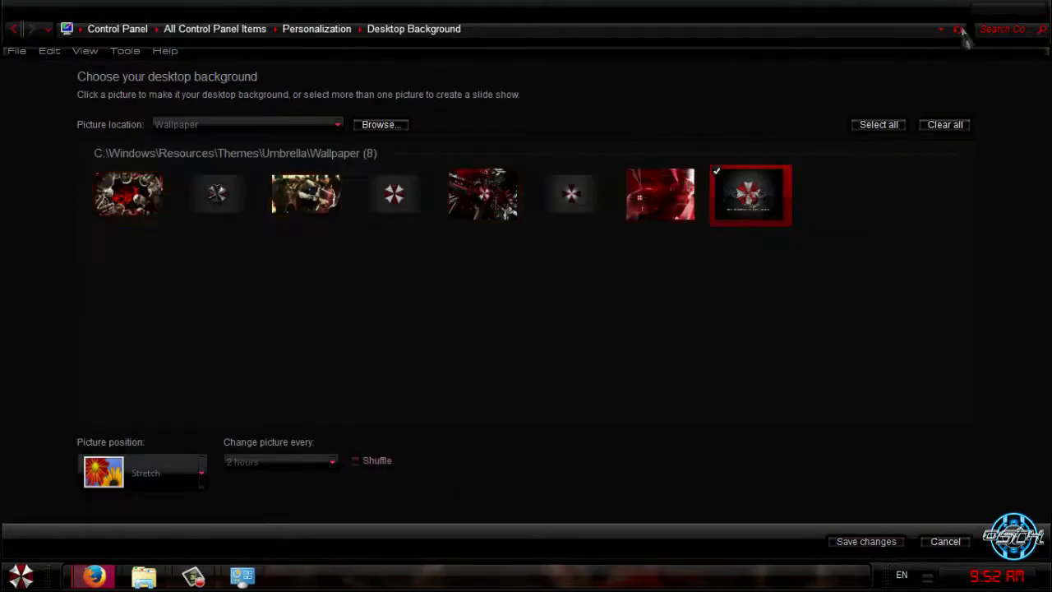
left_click(988, 18)
mouse_move(234, 582)
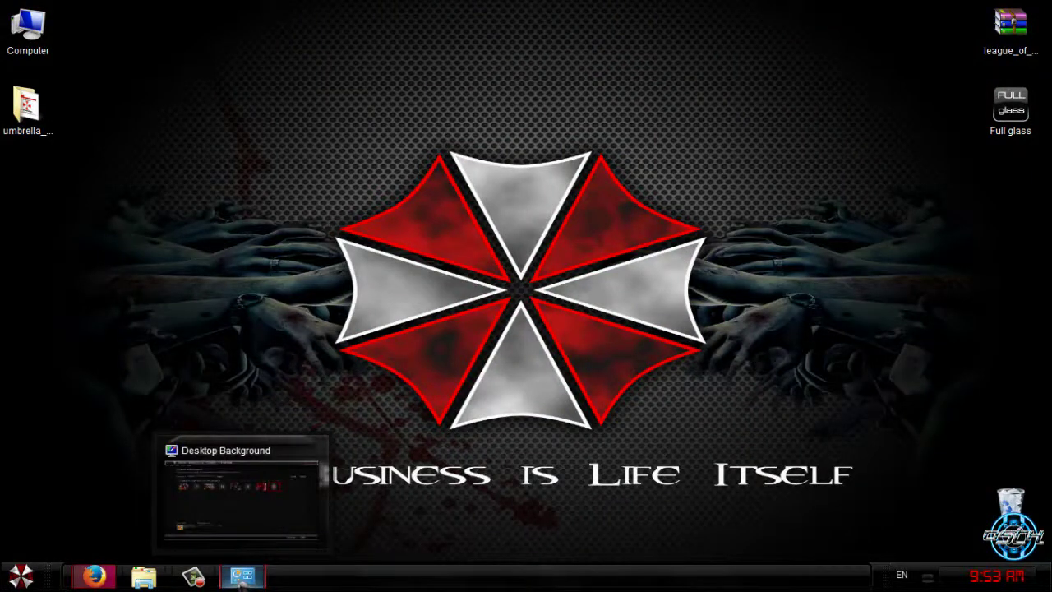
left_click(243, 580)
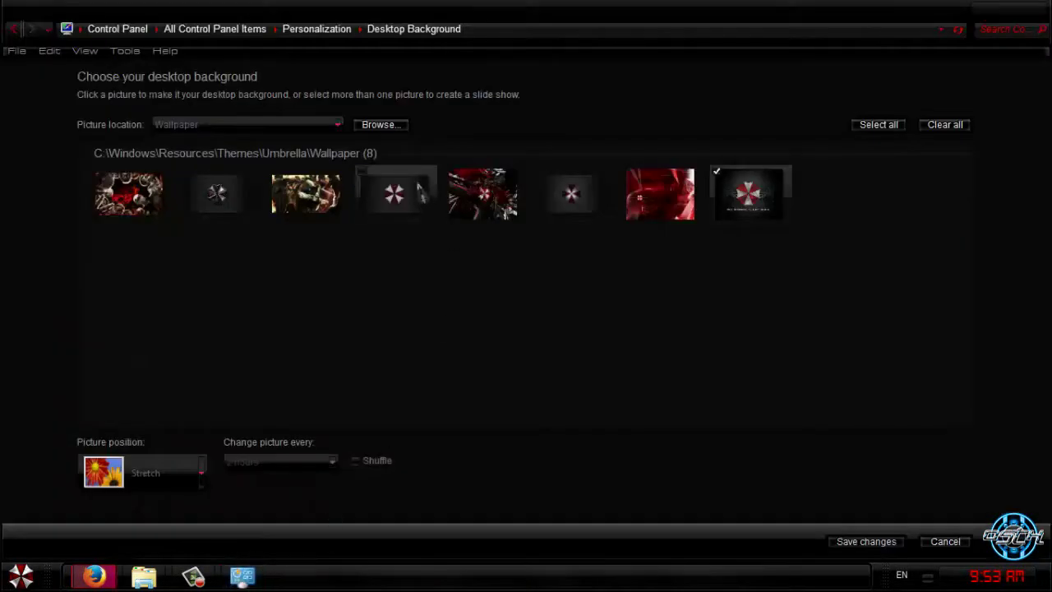
left_click(403, 193)
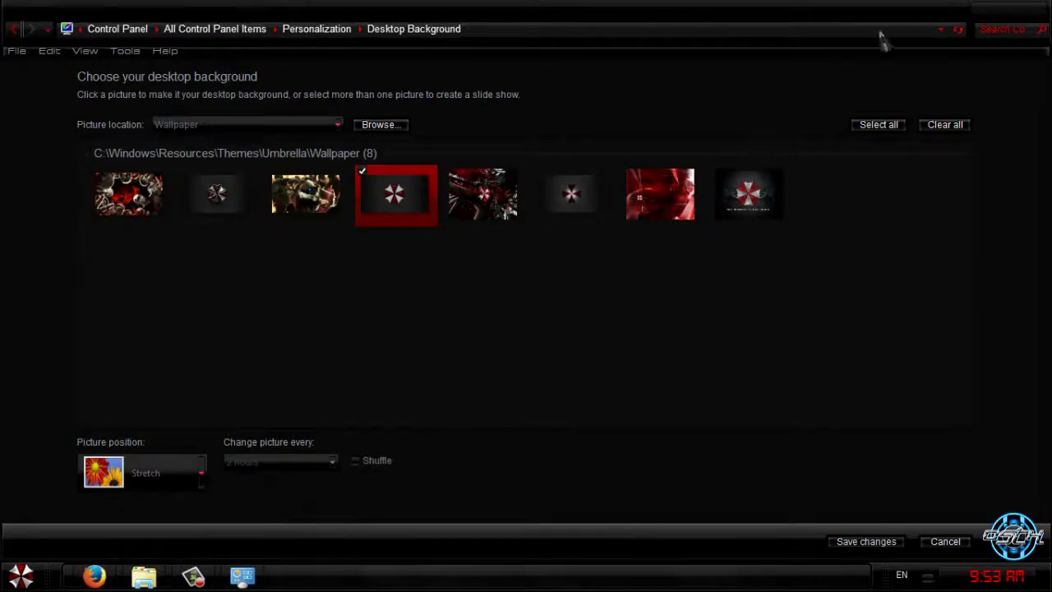
left_click(996, 11)
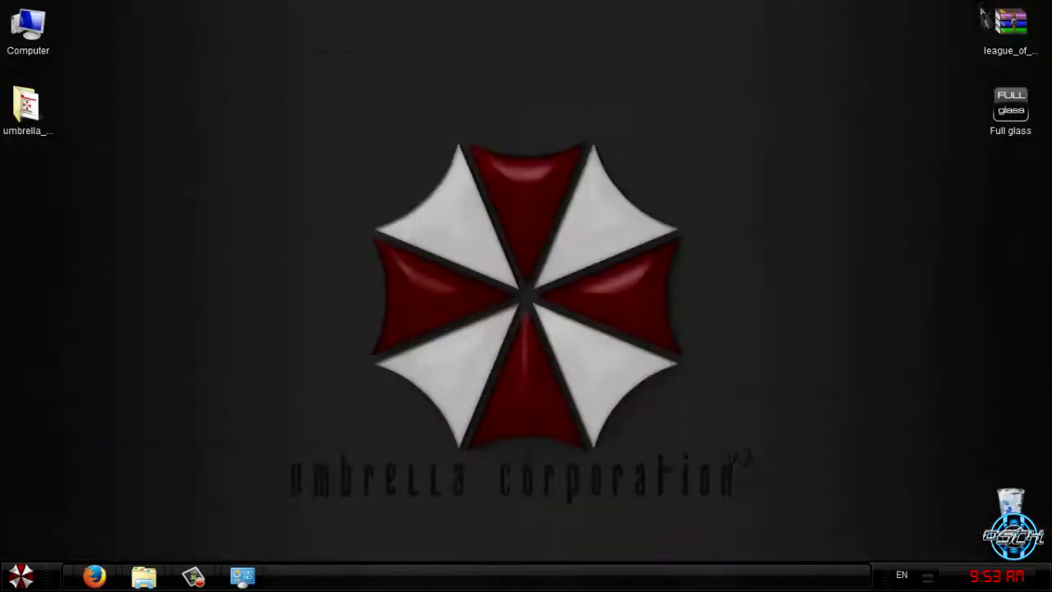
left_click(243, 577)
- Save the second wallpaper, the metallic Umbrella Corporation logo, as background and refresh the desktop
left_click(217, 191)
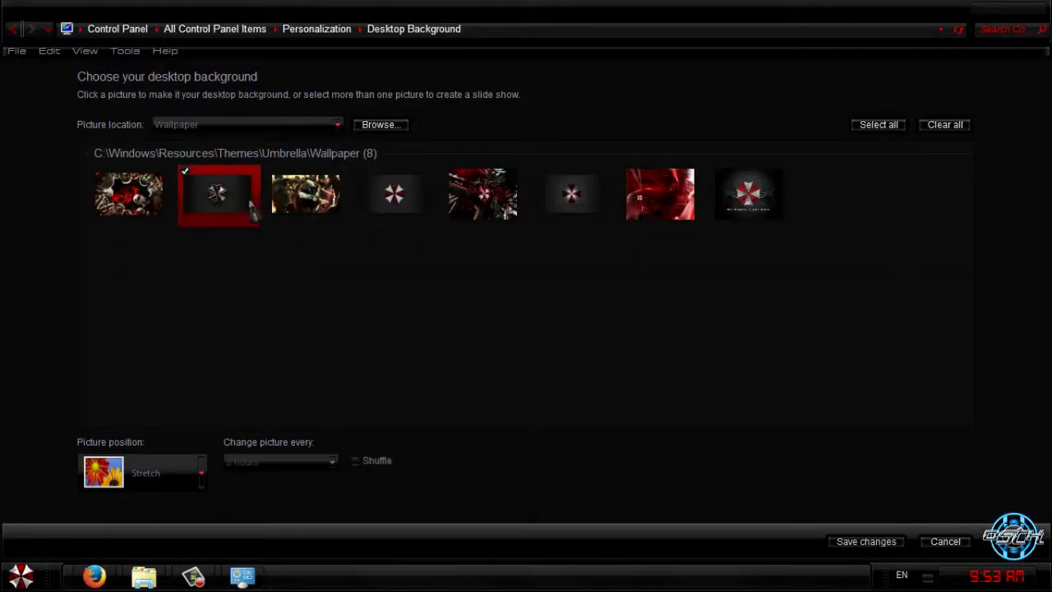
left_click(864, 542)
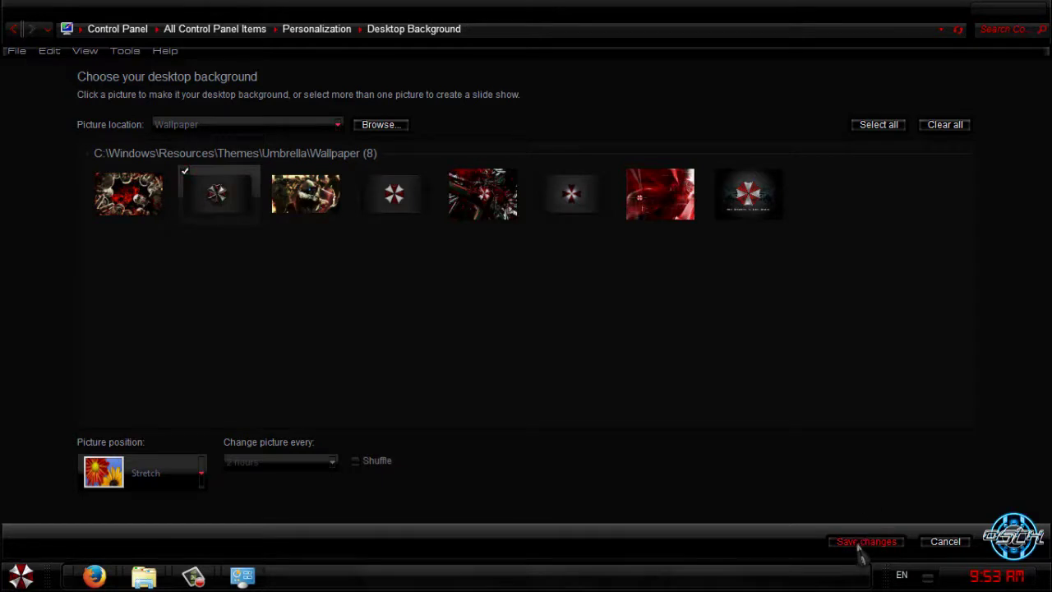
left_click(1029, 13)
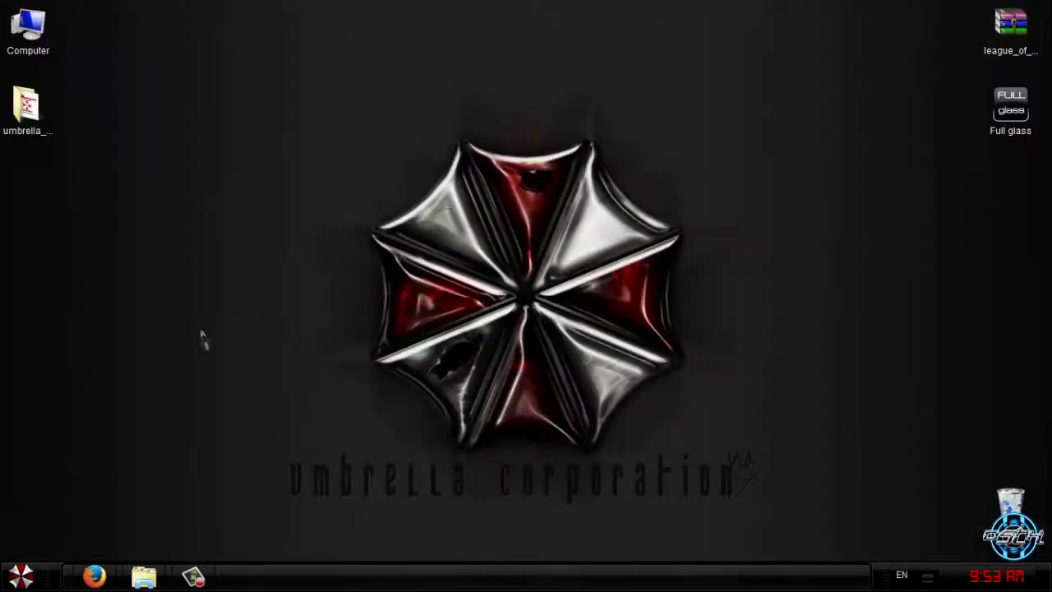
right_click(236, 221)
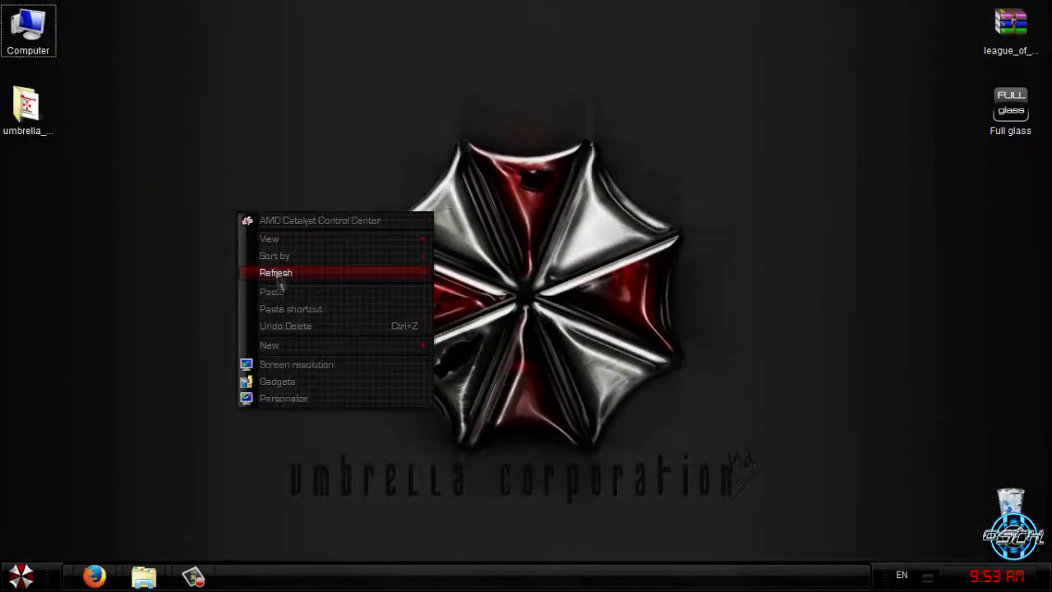
left_click(279, 271)
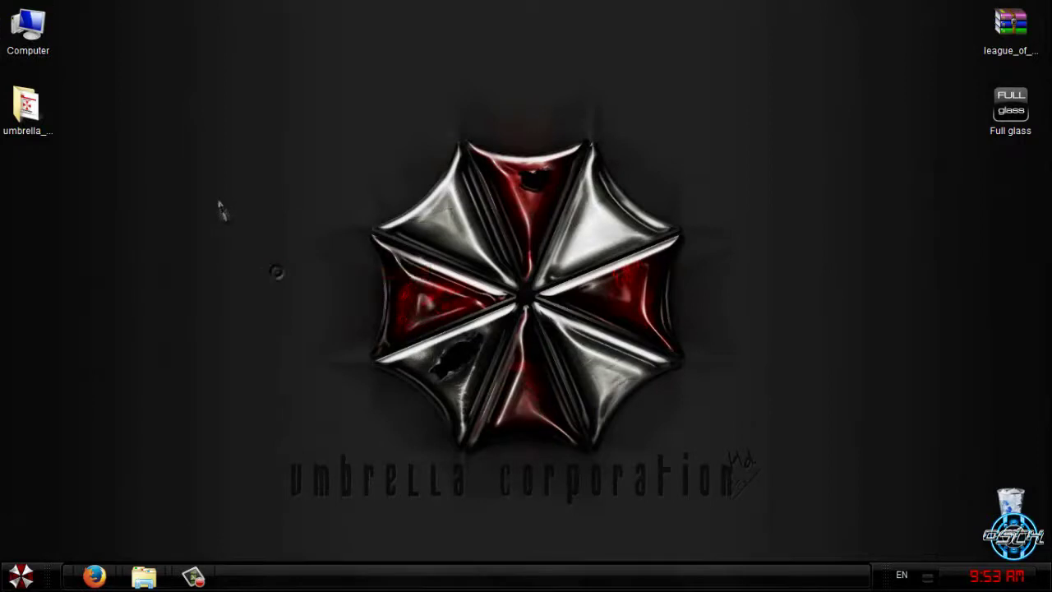
- Run the Full glass shortcut, allowing it through the security warning
left_click(1023, 124)
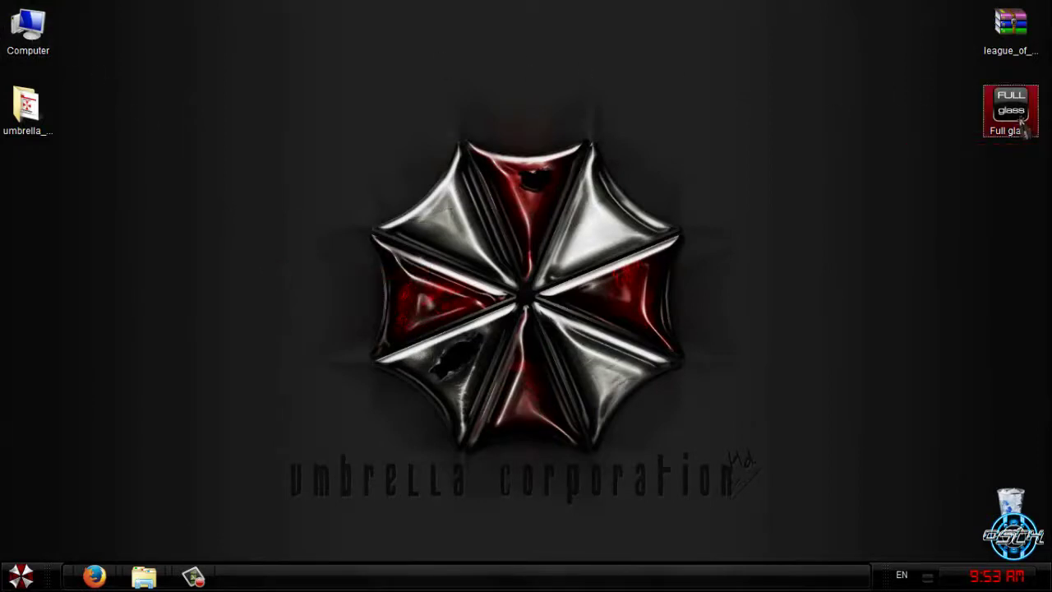
double_click(1023, 124)
left_click(566, 302)
- Check the glass frame in the Computer window and the Start menu, then close them
double_click(33, 29)
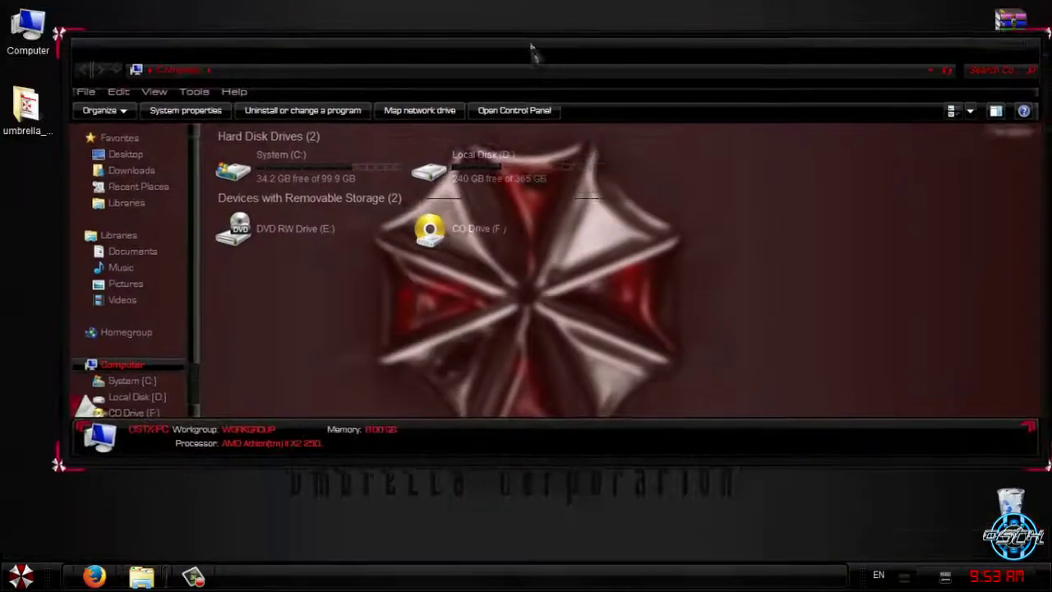
left_click(301, 191)
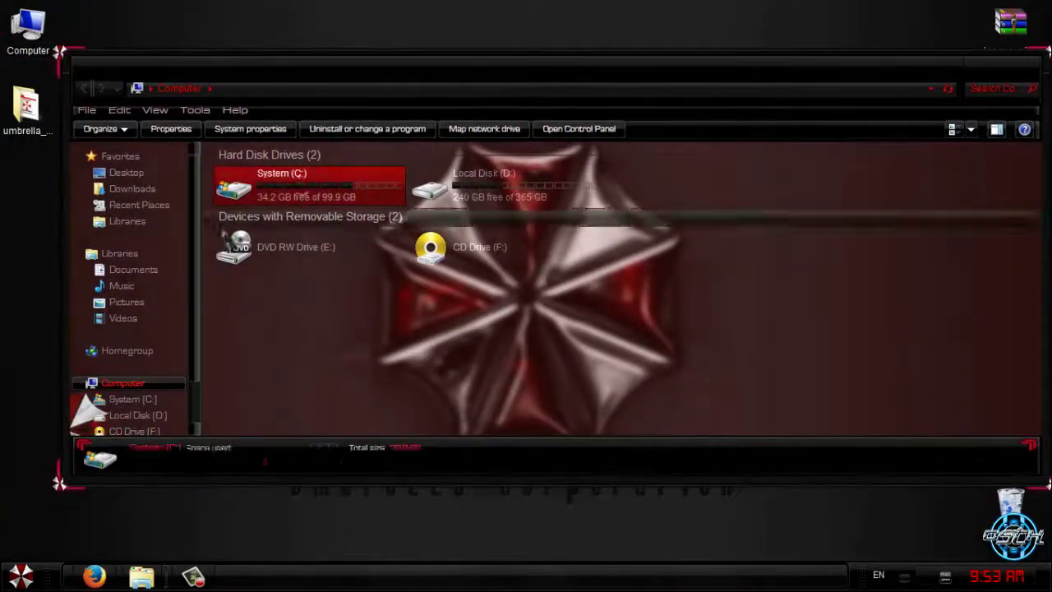
left_click(1006, 62)
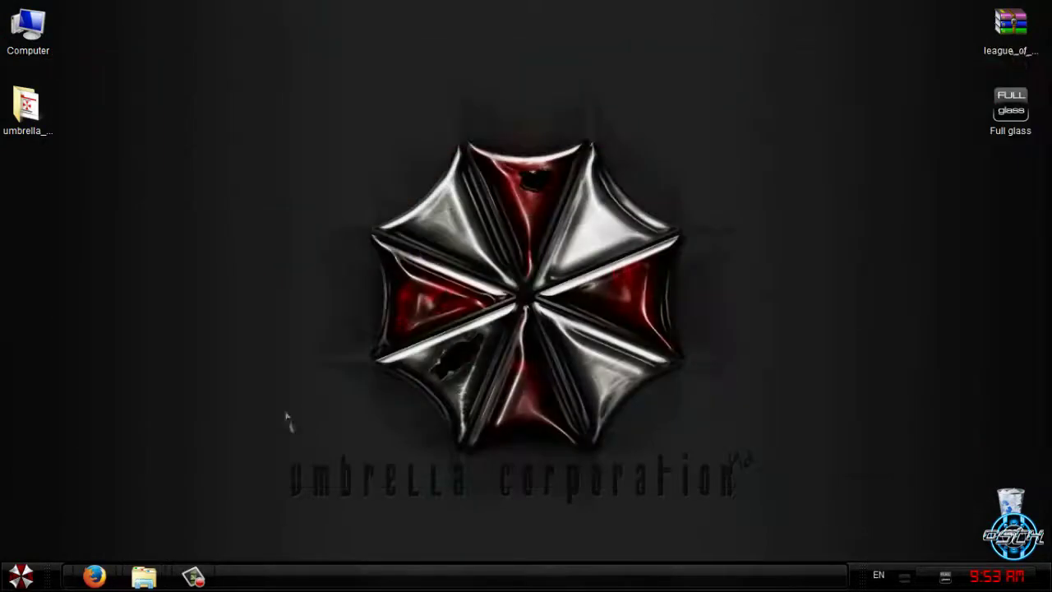
left_click(21, 575)
left_click(22, 577)
mouse_move(144, 575)
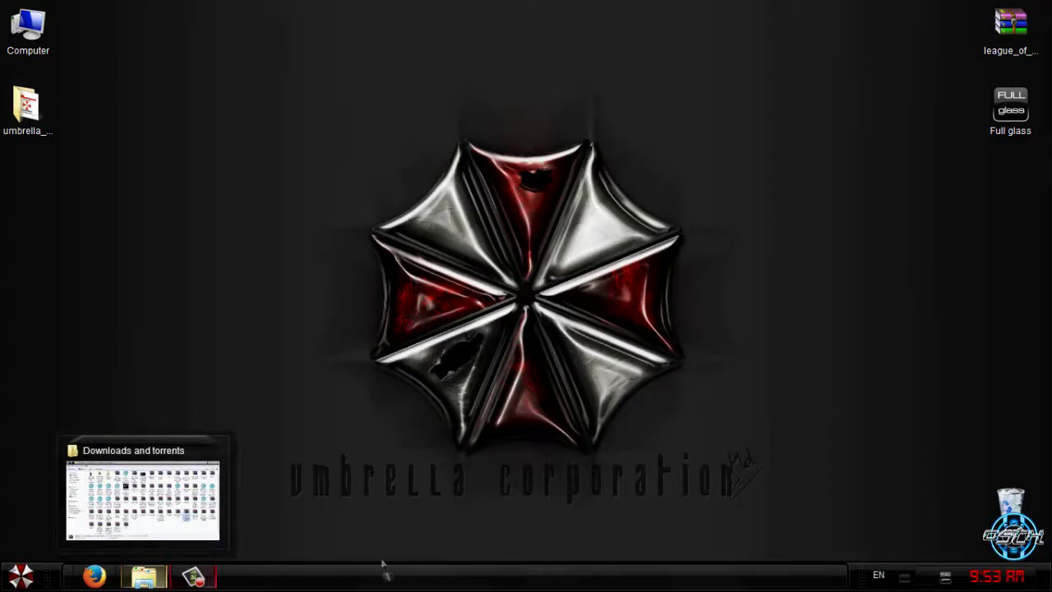
right_click(789, 157)
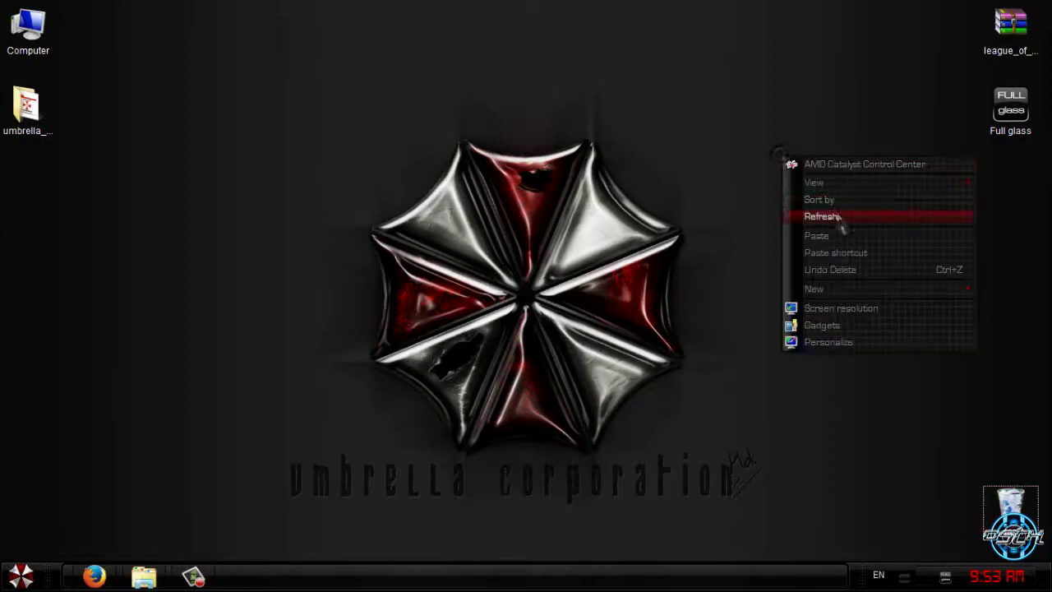
left_click(836, 213)
key("super")
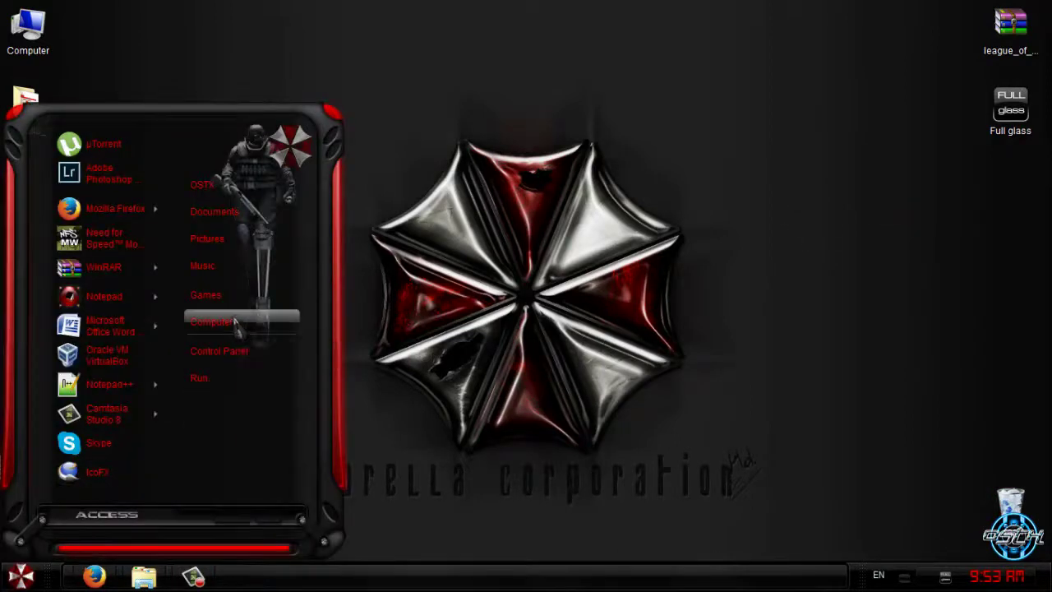
right_click(237, 318)
left_click(288, 452)
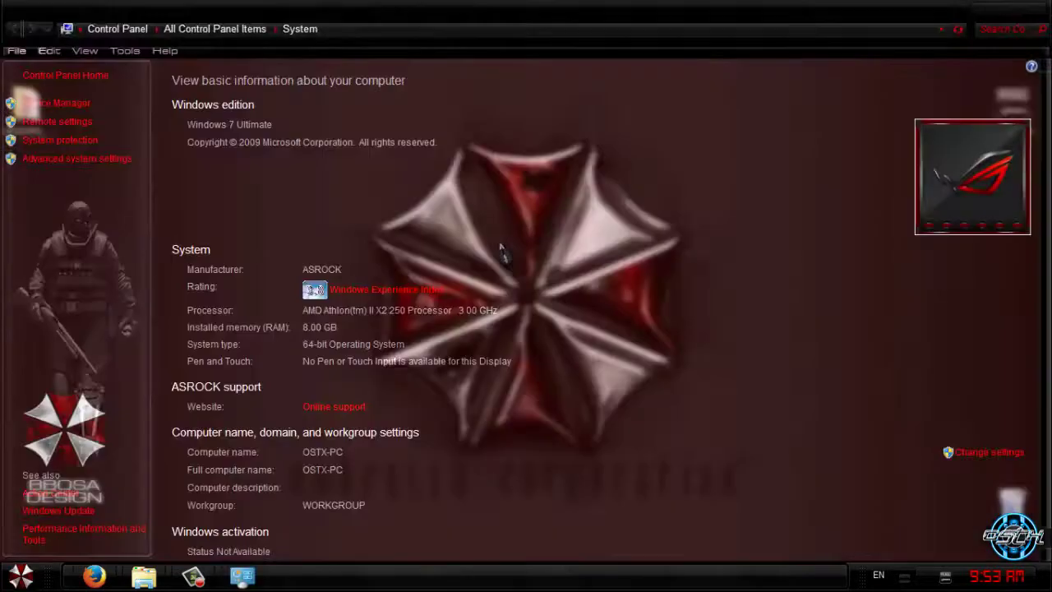
left_click_drag(581, 10, 588, 71)
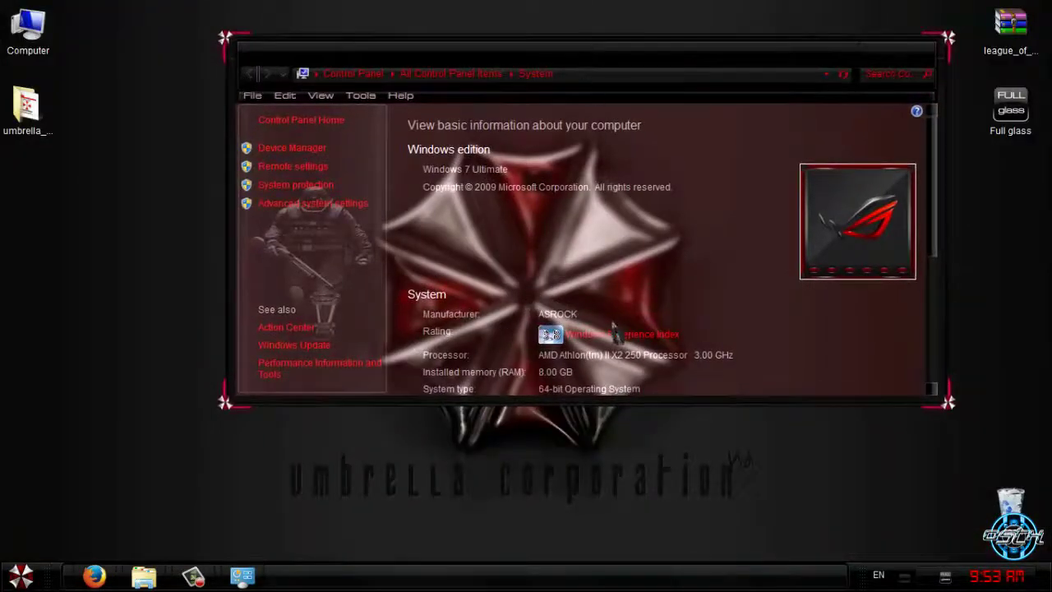
scroll(615, 332, "down", 2)
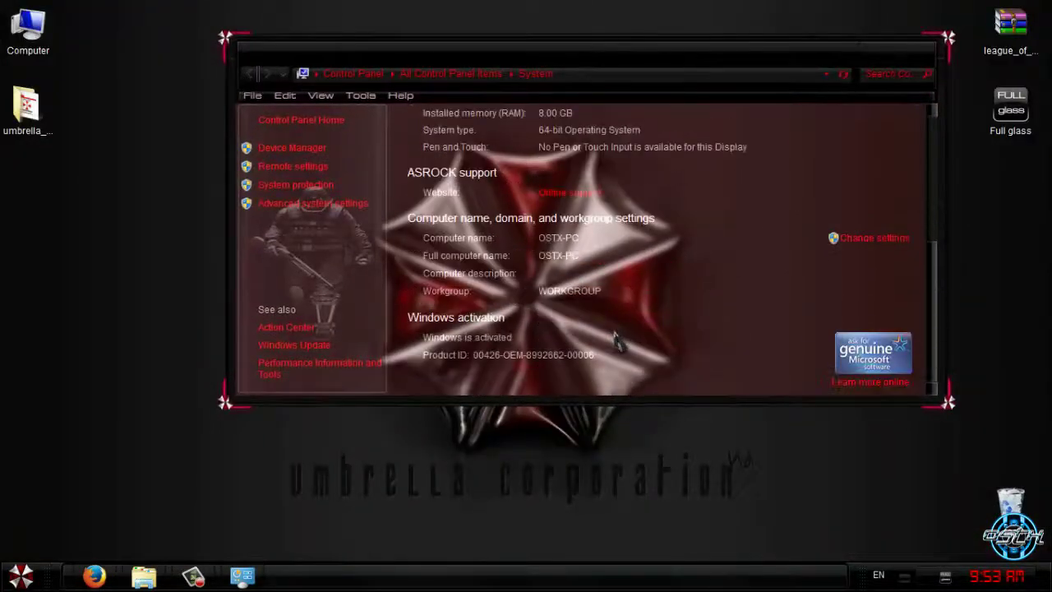
left_click(917, 48)
right_click(269, 141)
left_click(310, 204)
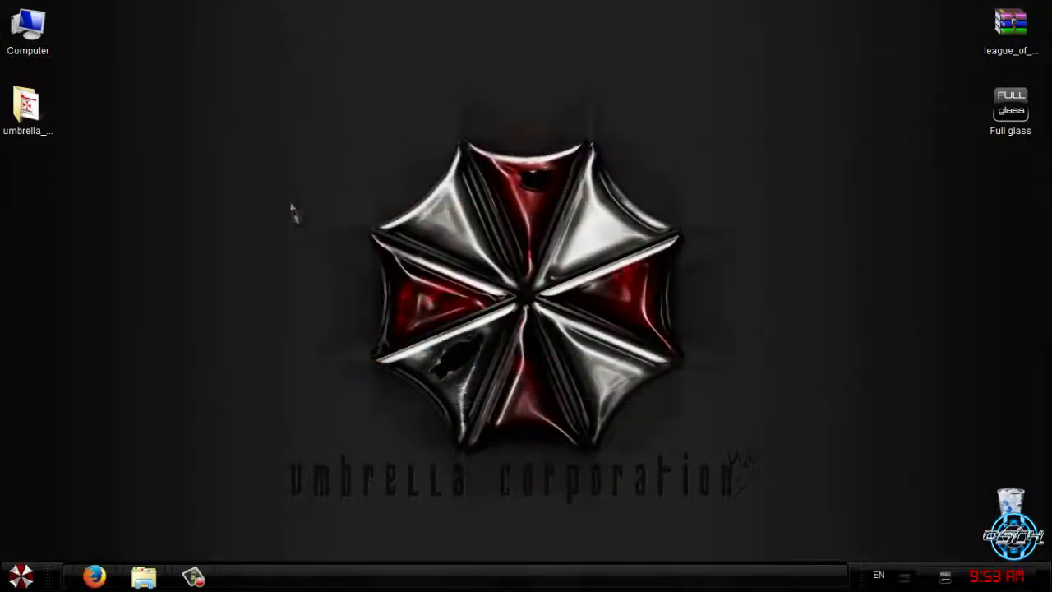
key("Down")
key("Up")
key("Down")
right_click(186, 148)
left_click(211, 208)
key("super")
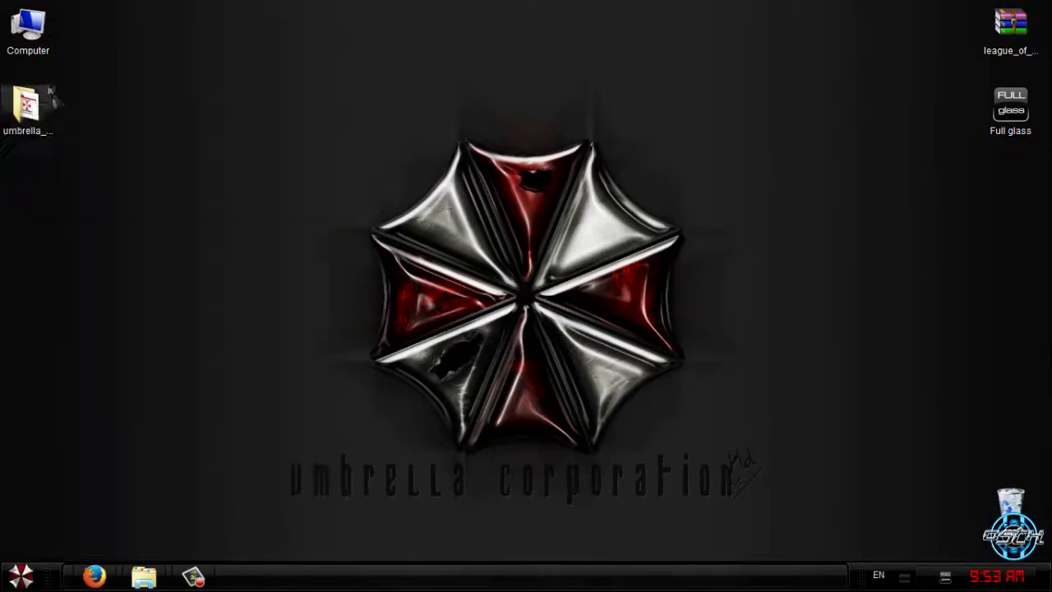
key("super")
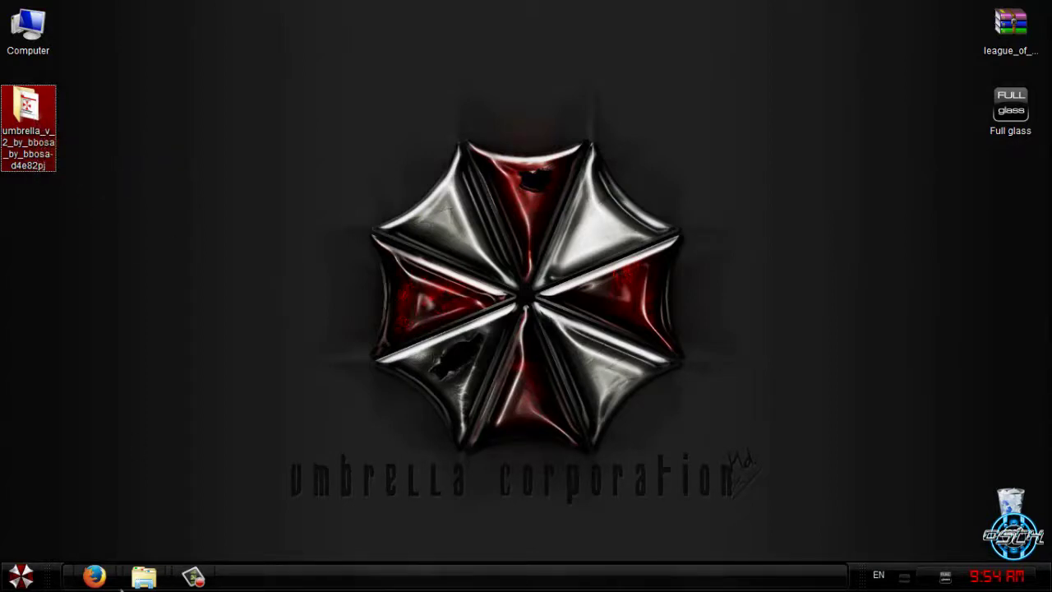
left_click(20, 575)
left_click(254, 350)
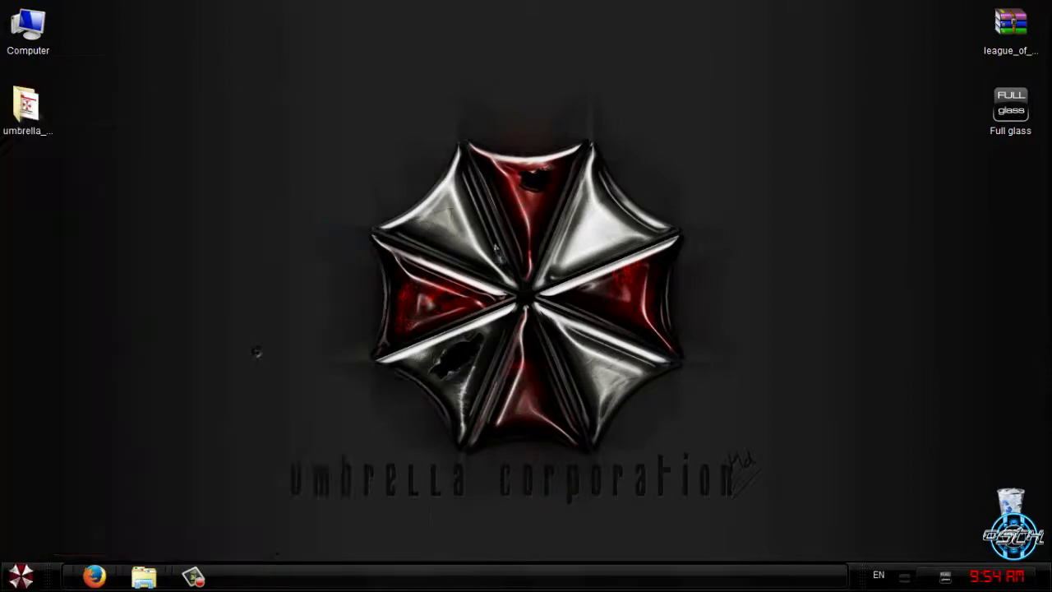
double_click(895, 57)
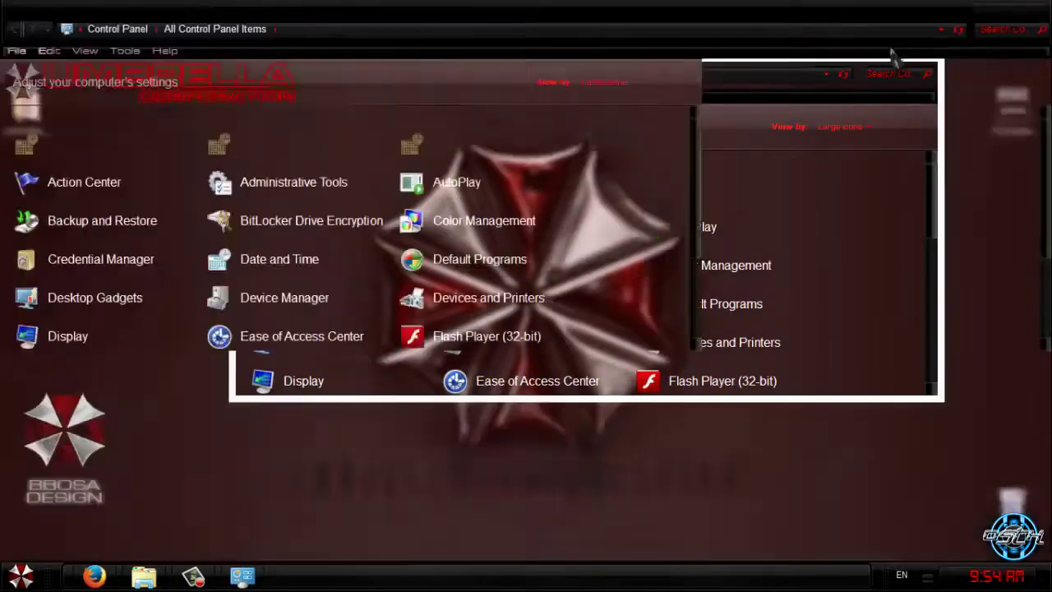
double_click(667, 10)
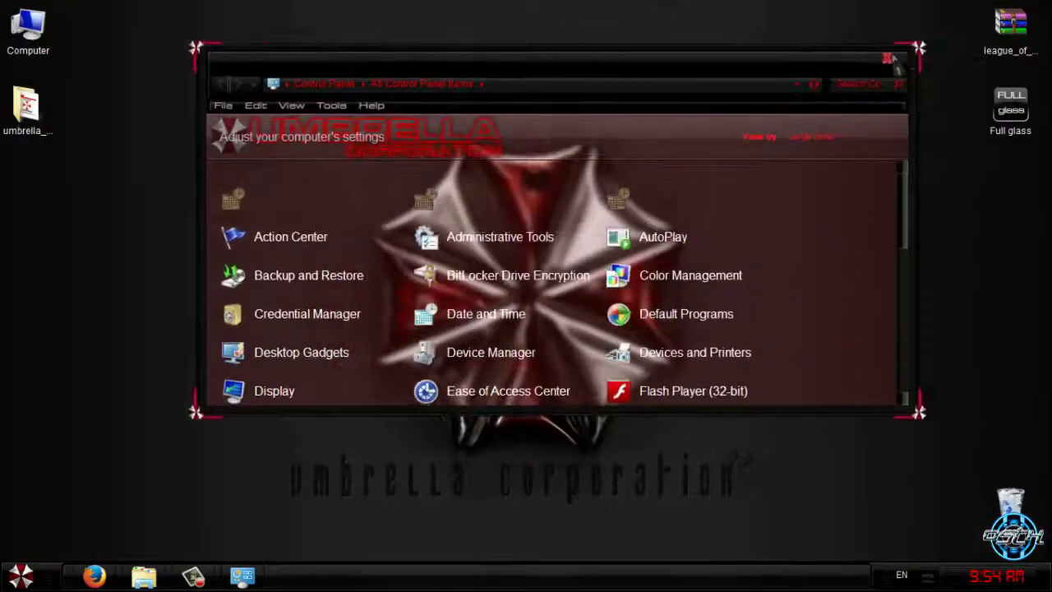
left_click(894, 59)
right_click(522, 314)
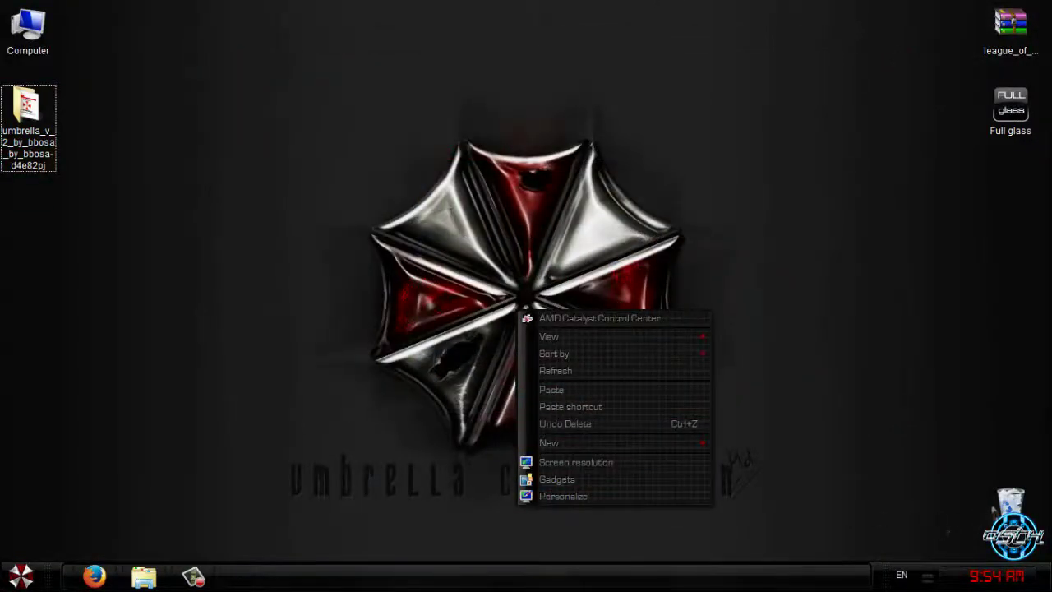
left_click(657, 464)
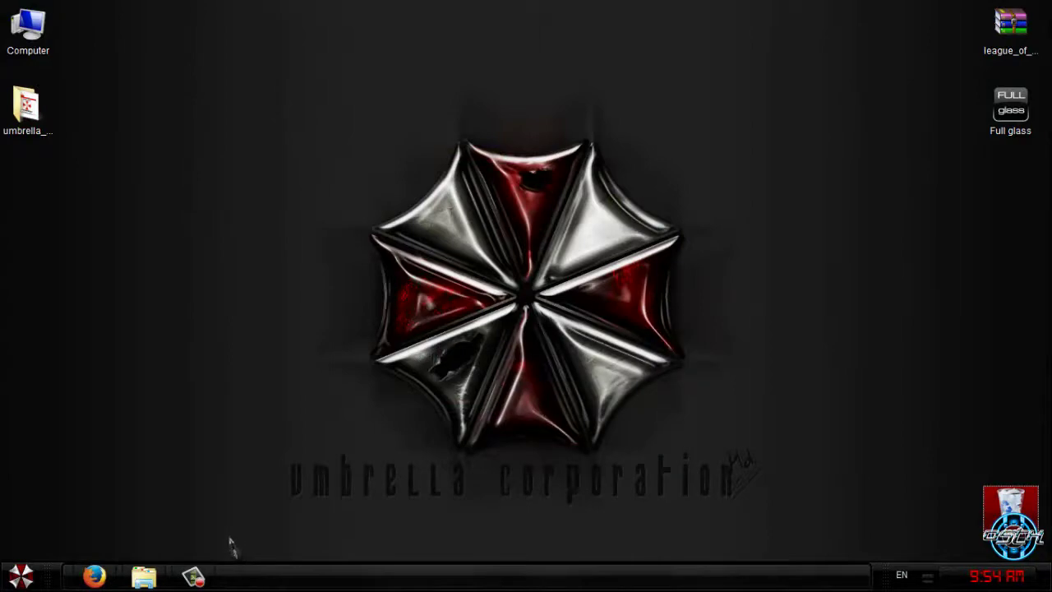
double_click(31, 29)
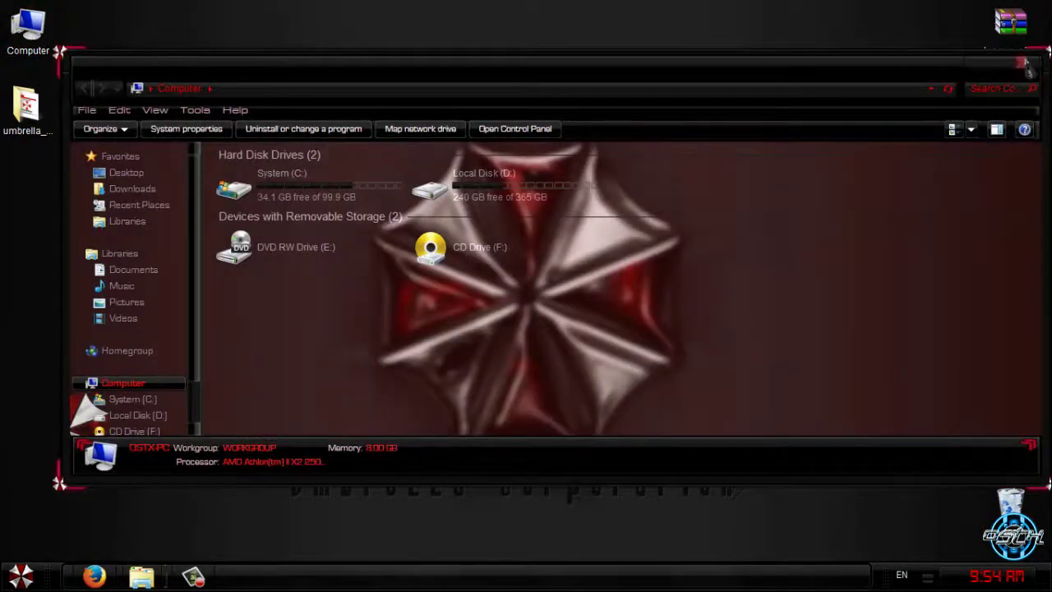
- Close Computer, refresh the desktop and open Desktop Background in a maximized Personalization window
left_click(1023, 66)
right_click(471, 187)
left_click(509, 245)
right_click(321, 509)
left_click(353, 496)
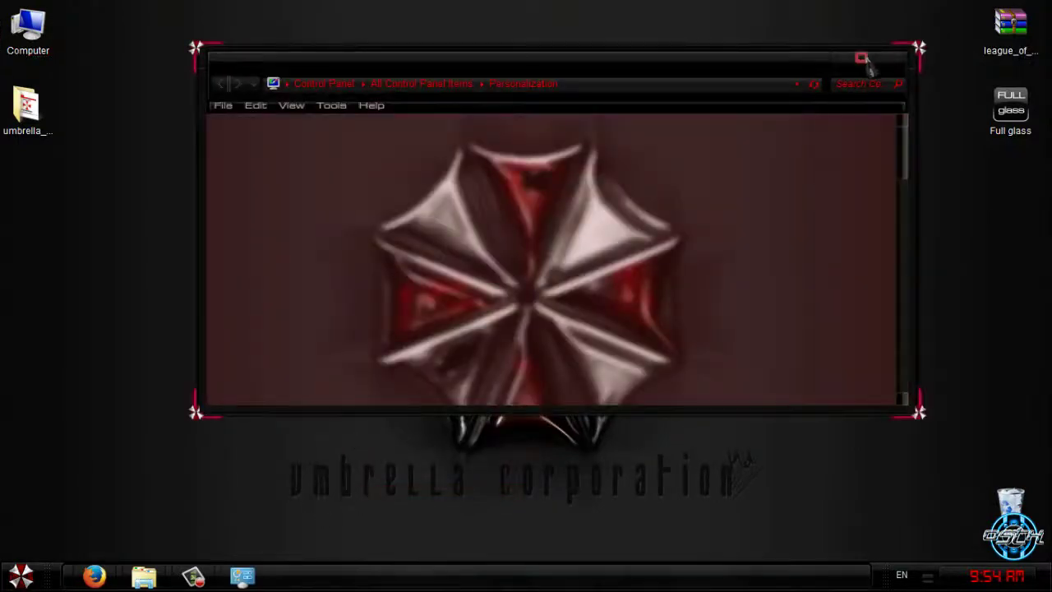
left_click(863, 54)
left_click(297, 528)
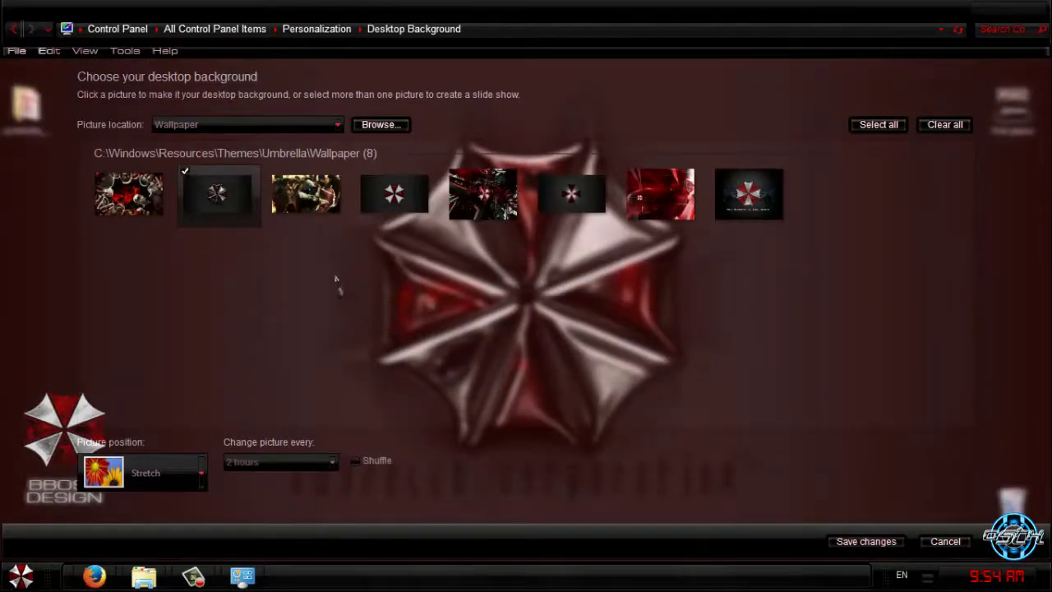
- Save the third wallpaper, the hooded soldier, as background and refresh the desktop
left_click(305, 193)
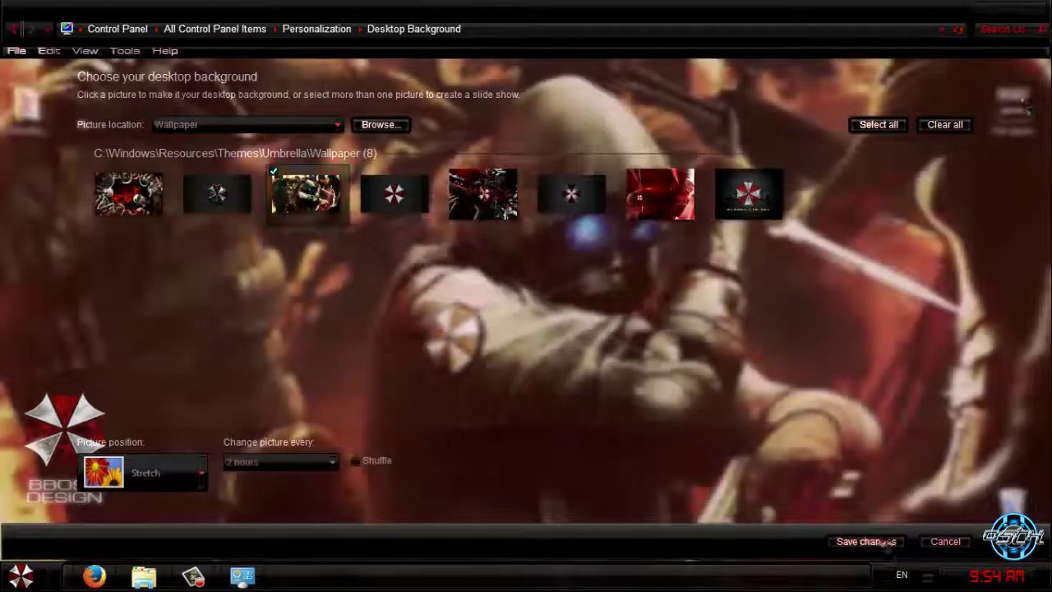
left_click(866, 540)
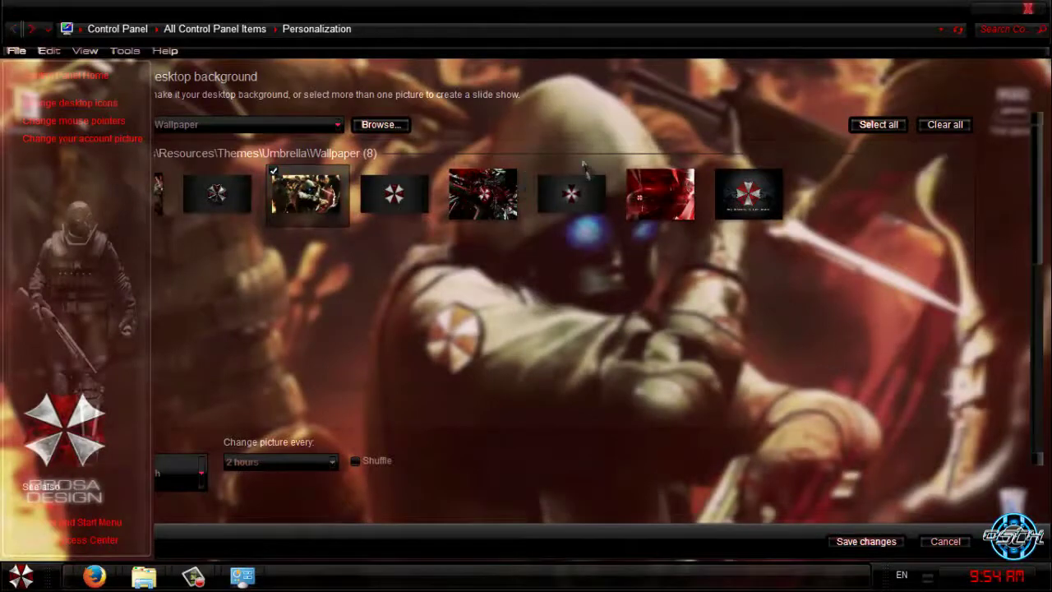
left_click(1028, 9)
right_click(579, 132)
left_click(646, 202)
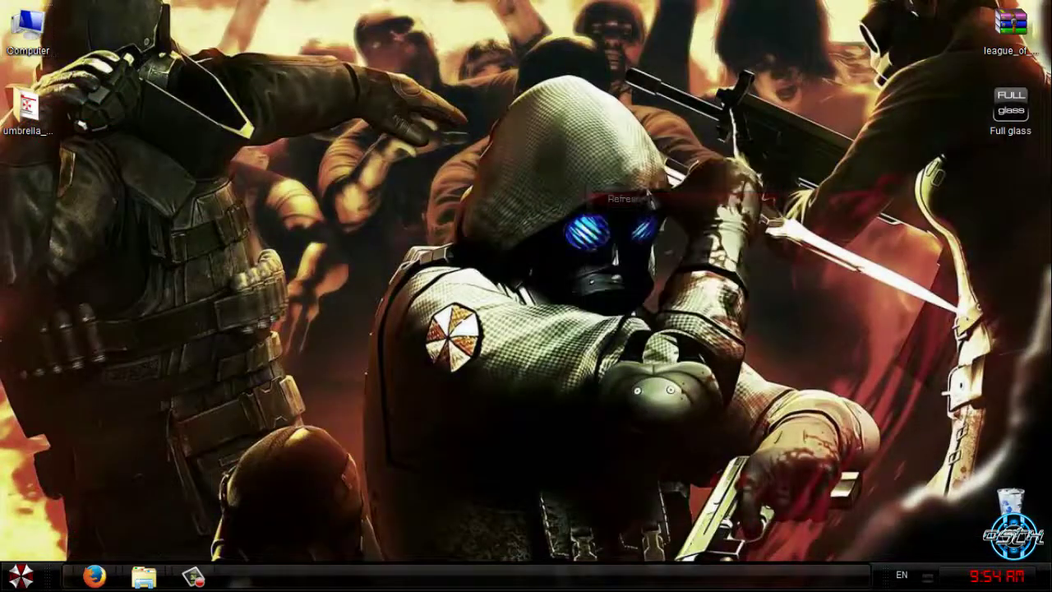
left_click(31, 577)
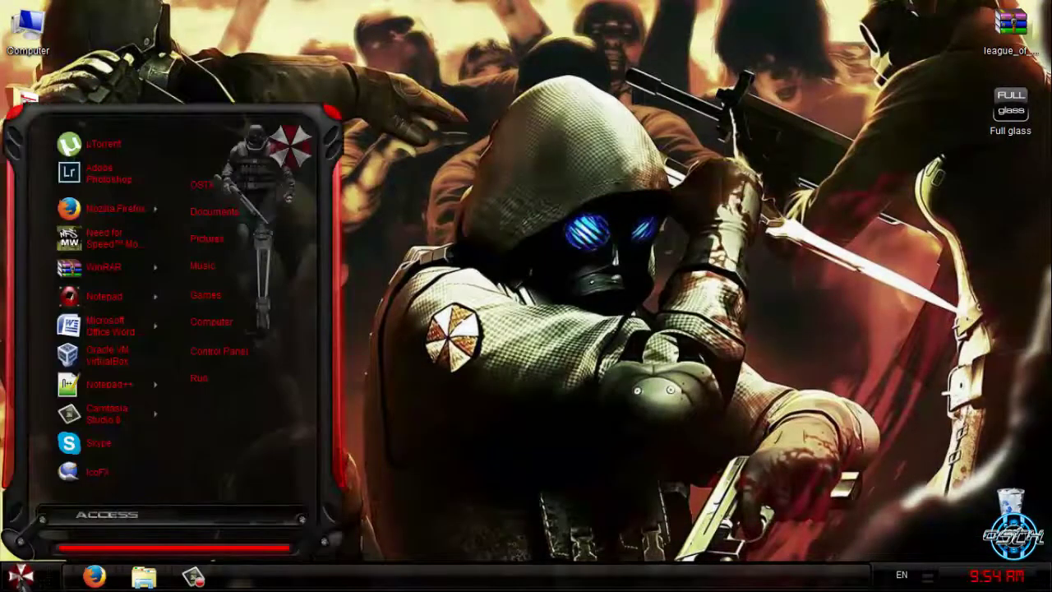
left_click(20, 575)
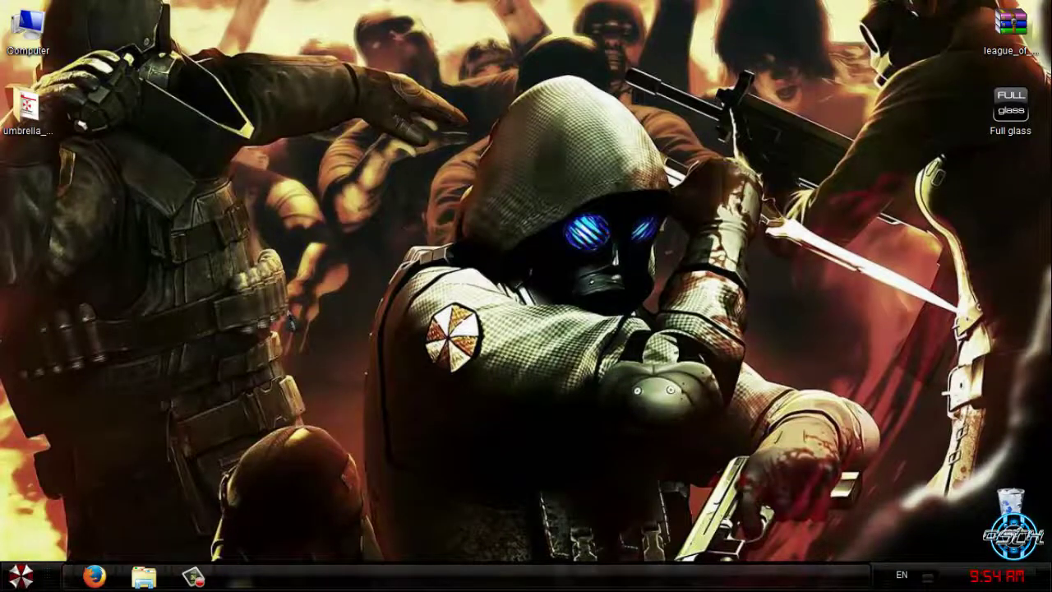